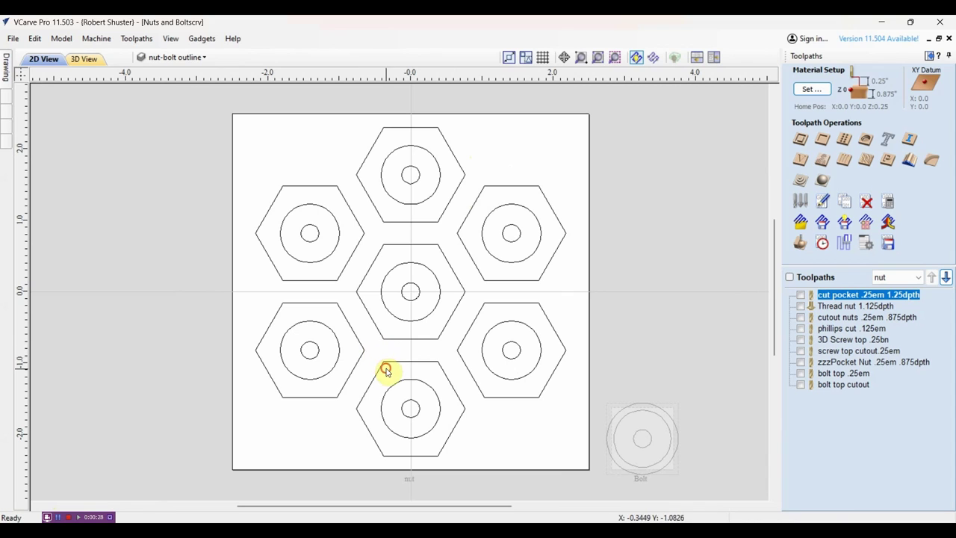
Step: Preview the cut pocket, thread nut and cutout nuts toolpaths one at a time over the hexagonal nuts in the 2D view
left_click(368, 357)
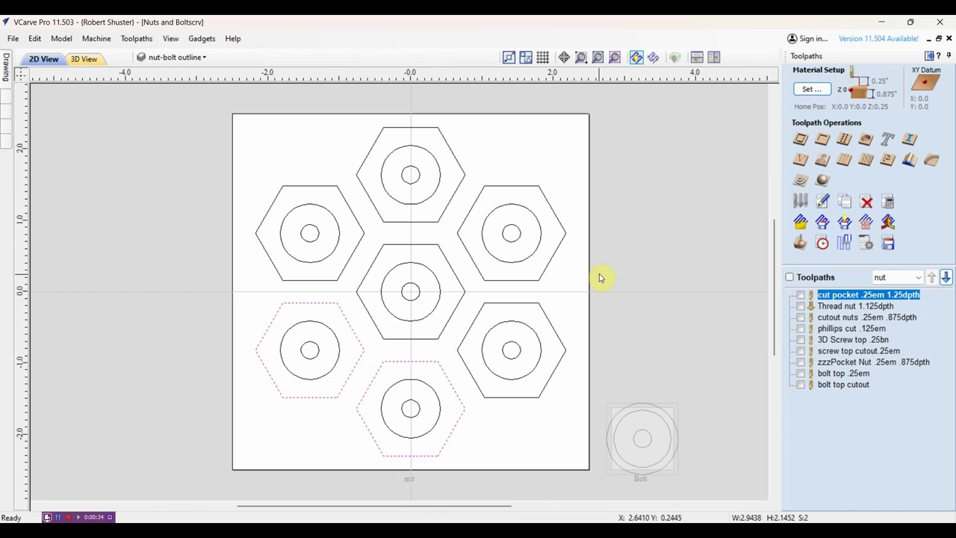
left_click(619, 273)
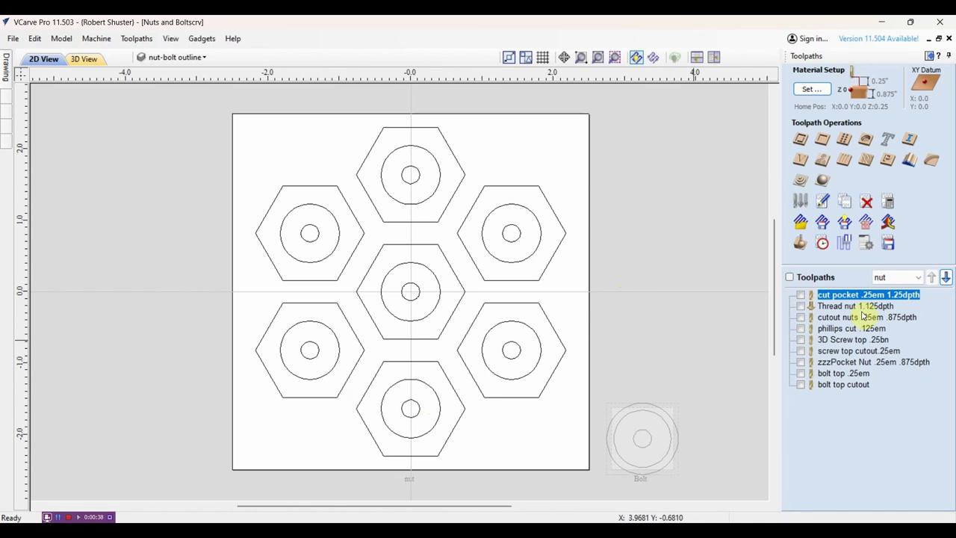
left_click(805, 296)
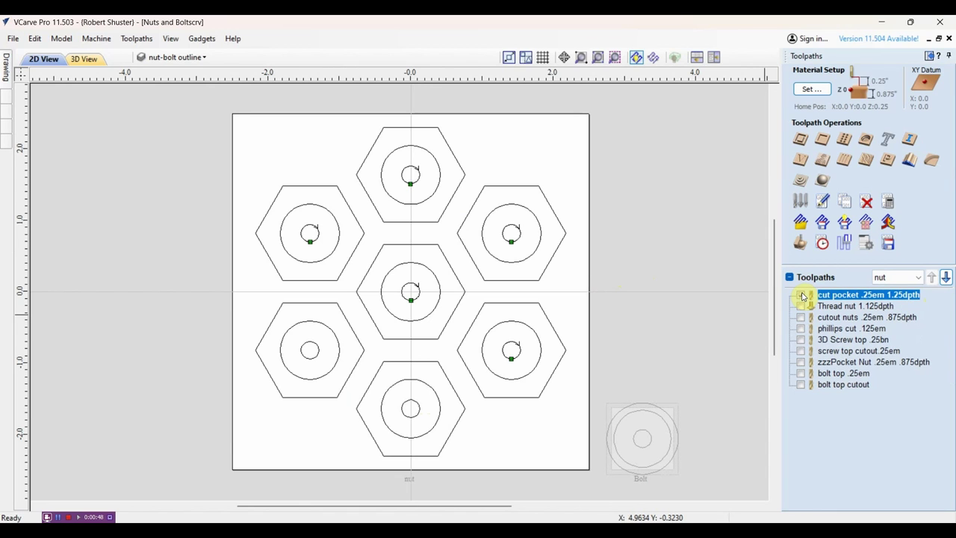
left_click(803, 297)
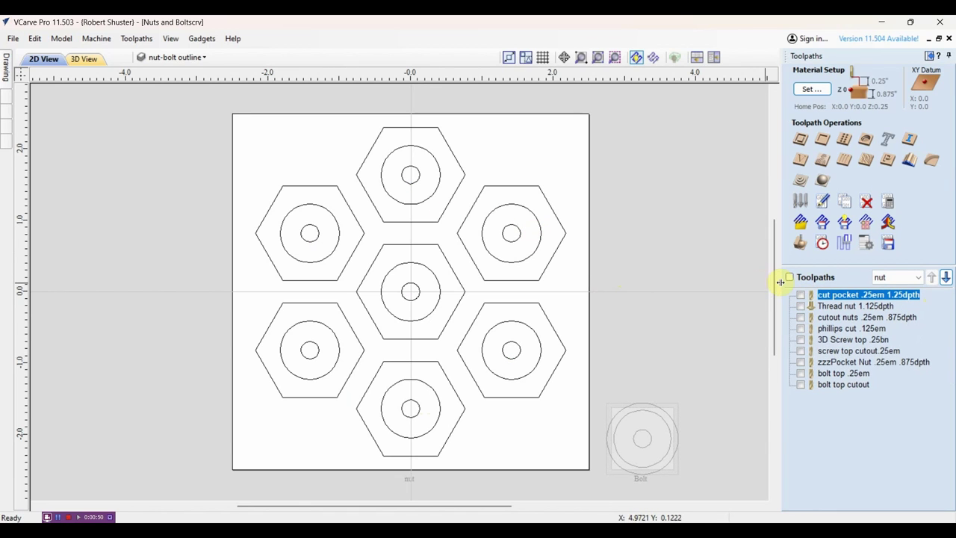
left_click(801, 307)
left_click(801, 307)
left_click(802, 318)
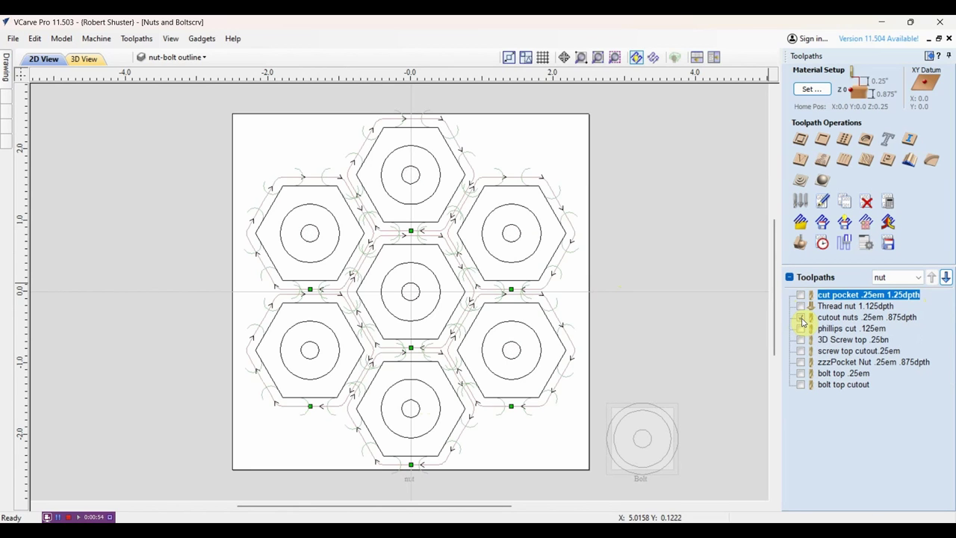
left_click(802, 318)
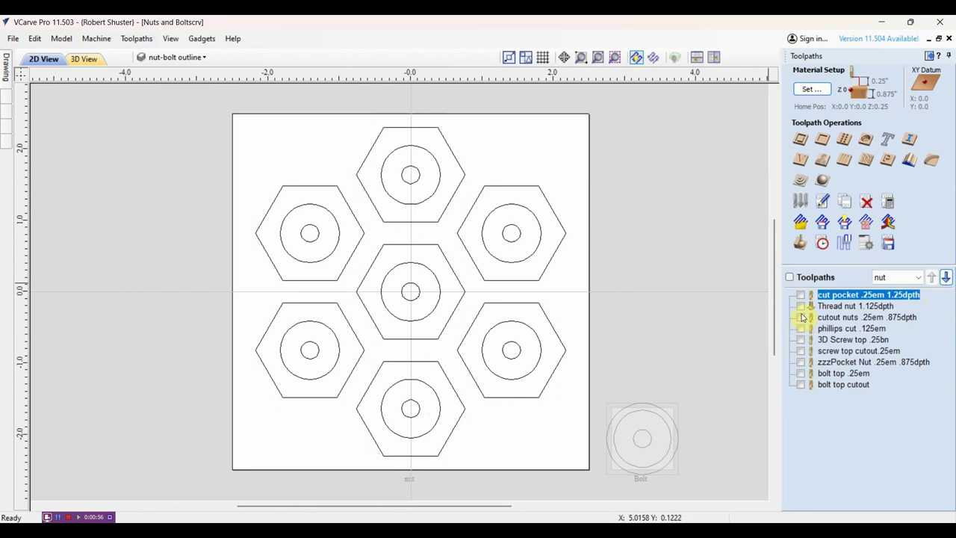
left_click(808, 306)
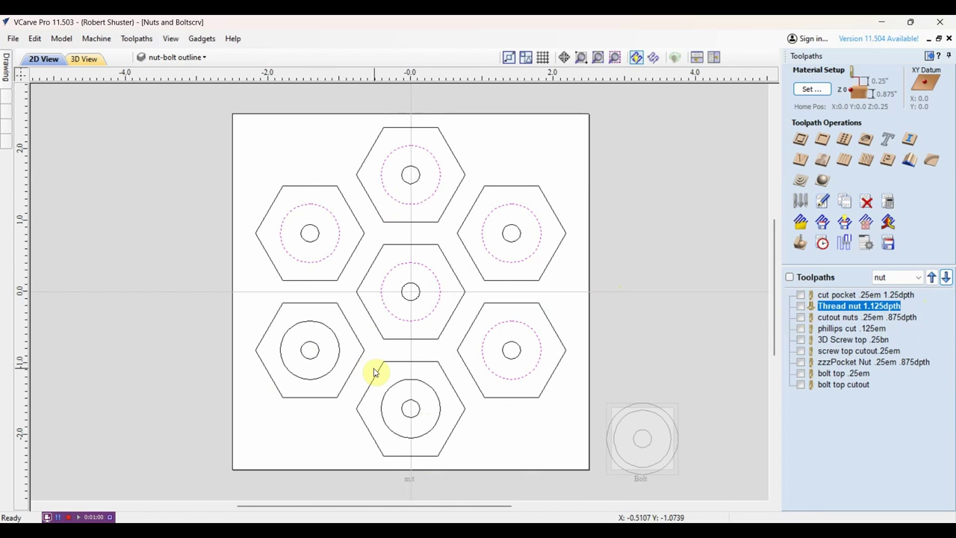
left_click(687, 177)
Step: Make the Bolt sheet active and bring up its list of toolpaths
left_click(935, 56)
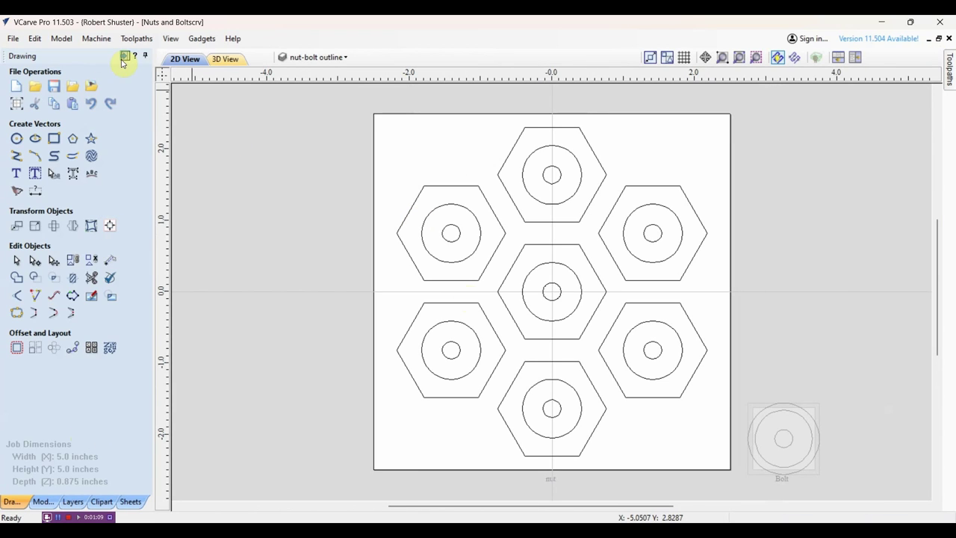
left_click(777, 436)
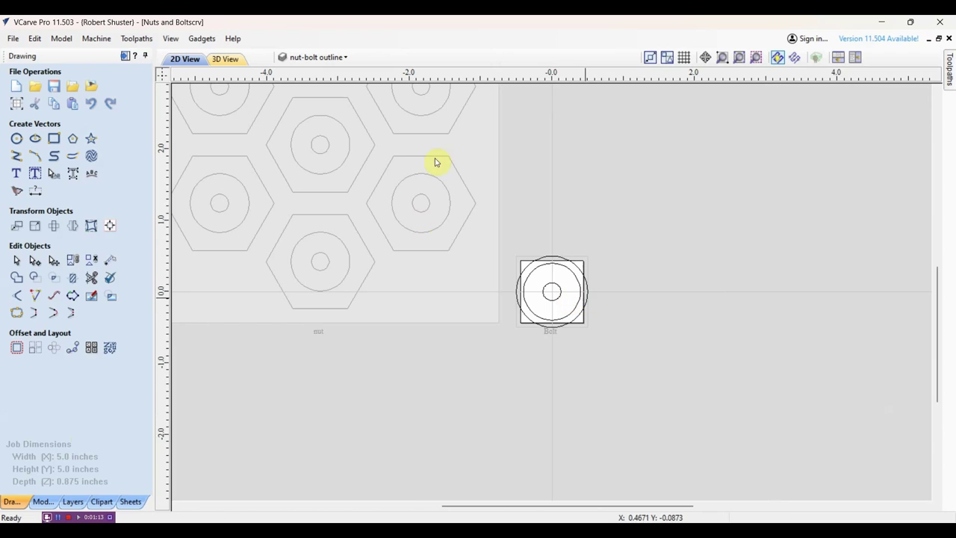
left_click(183, 58)
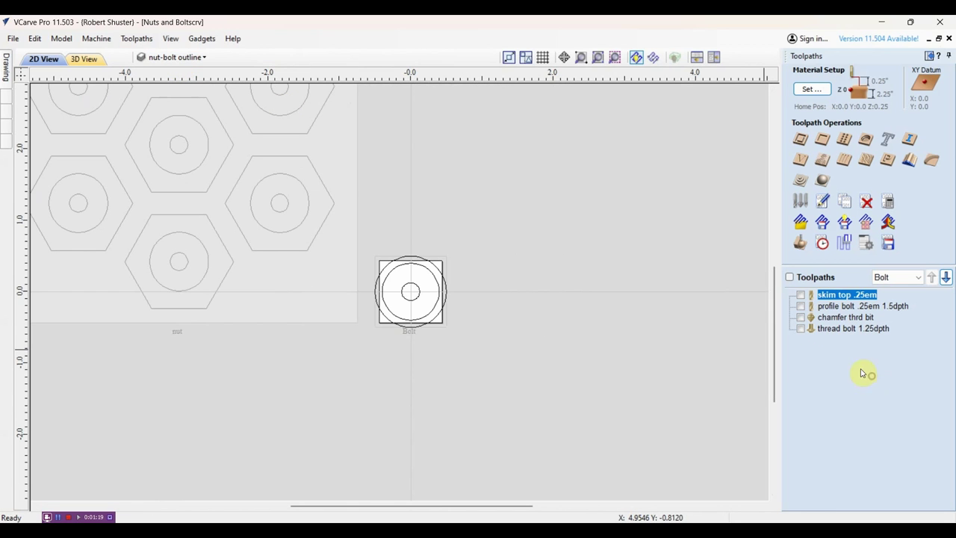
Step: Preview the bolt's skim top, profile, chamfer and thread toolpaths one at a time, hiding each before showing the following one
left_click(801, 296)
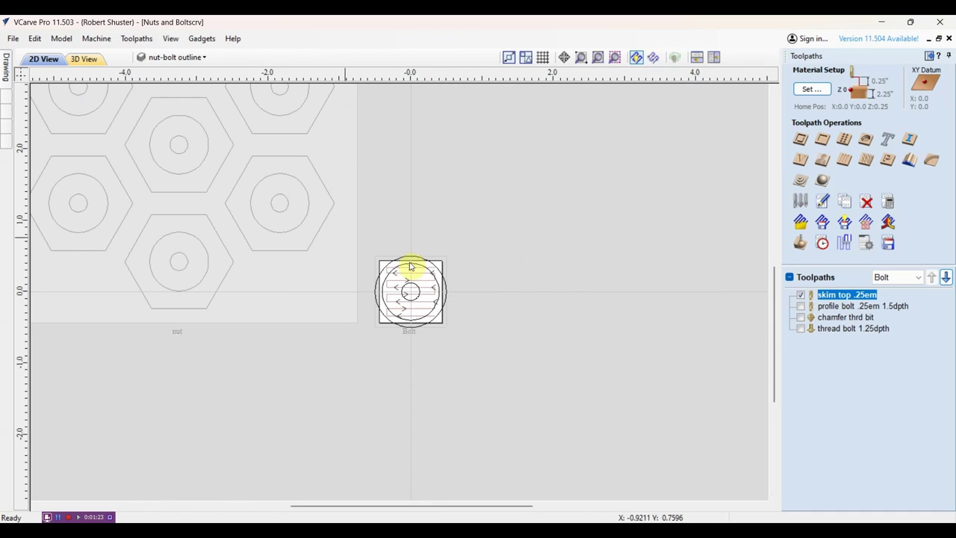
left_click(801, 296)
left_click(801, 306)
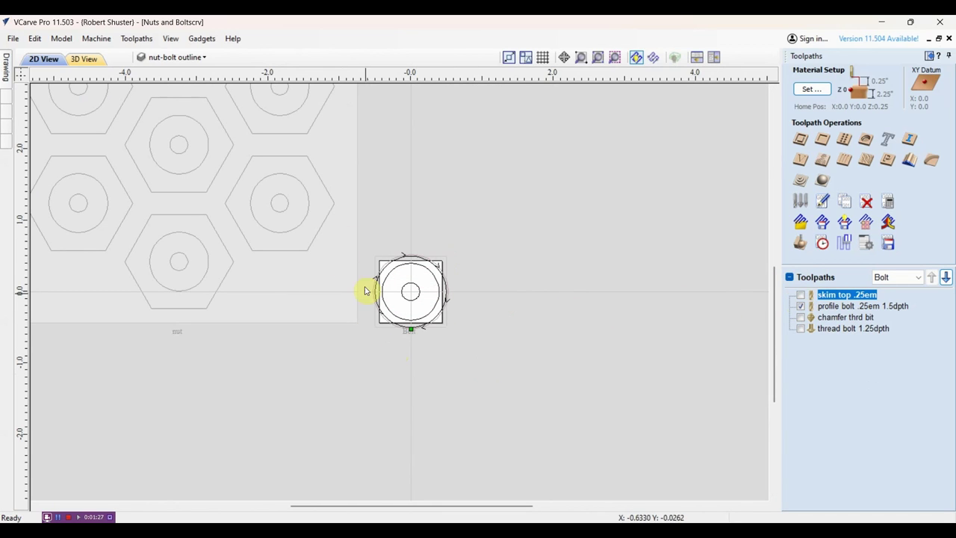
left_click(800, 307)
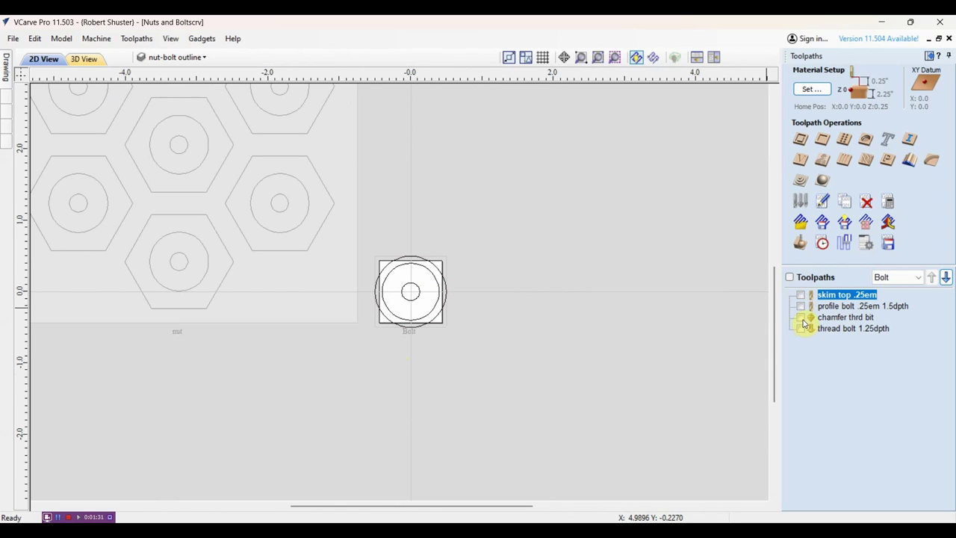
left_click(801, 318)
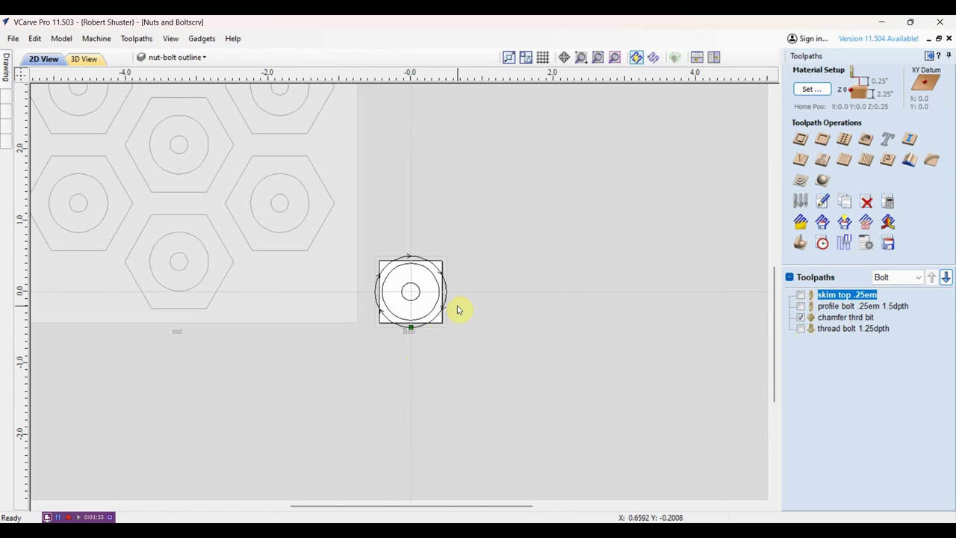
left_click(802, 317)
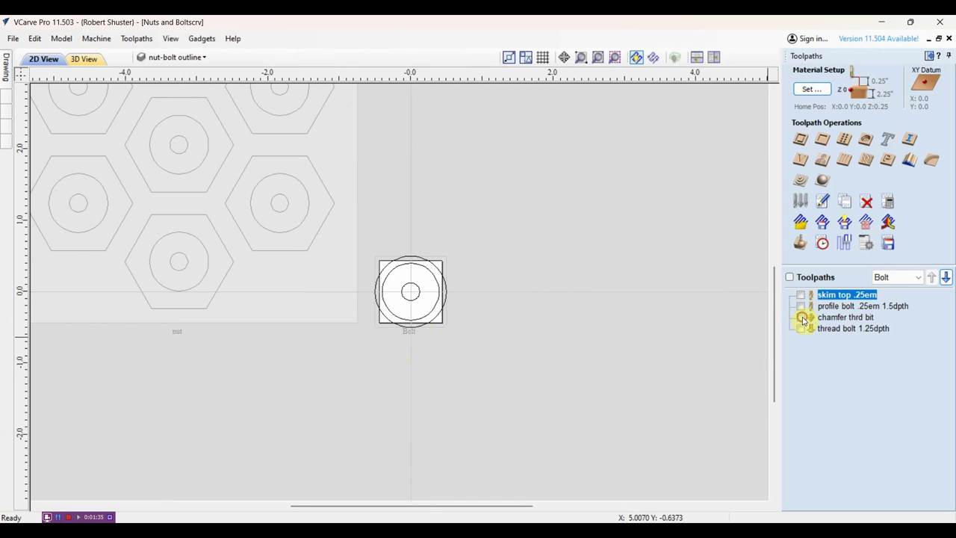
left_click(802, 329)
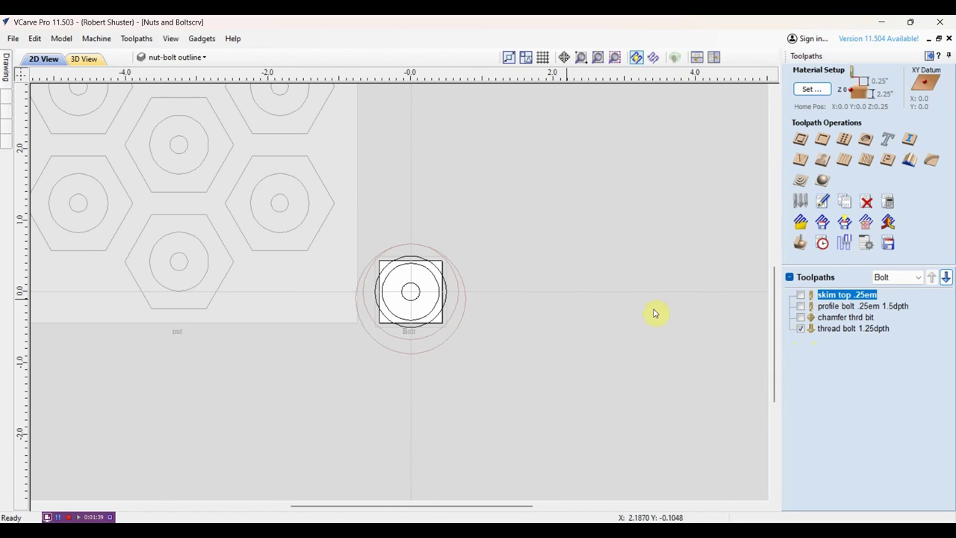
left_click(802, 330)
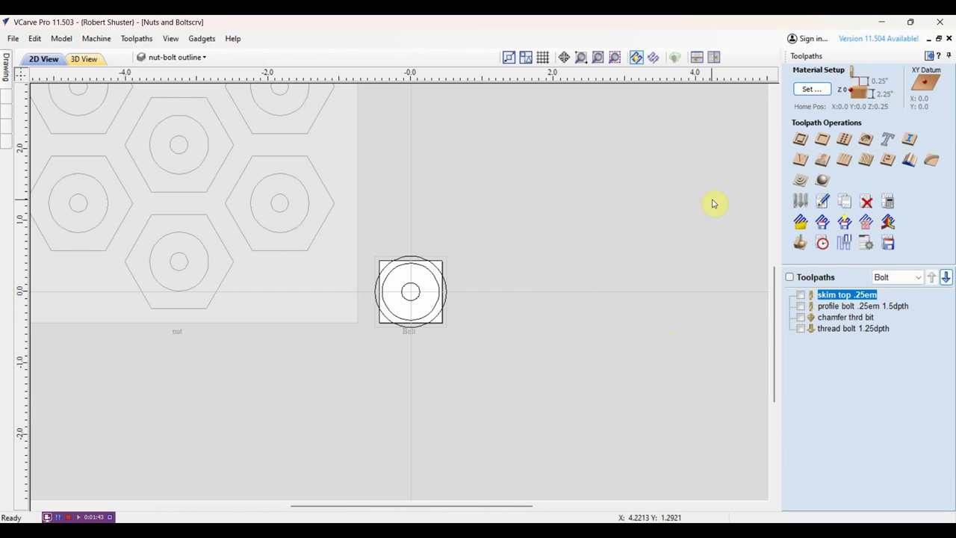
Step: Examine the geometry, feeds and notes of the 90° 5/8" Thread Mill in the tool database
left_click(801, 202)
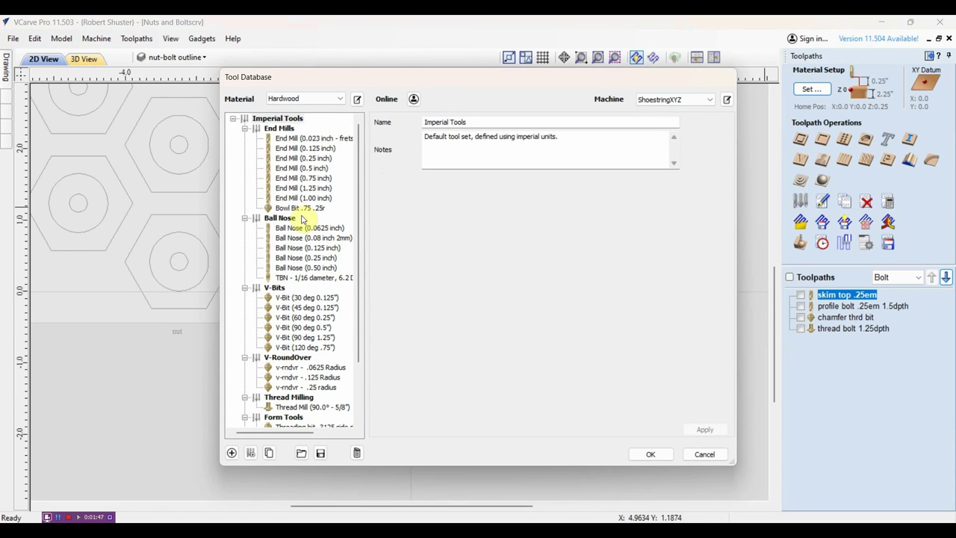
scroll(303, 224, "down", 1)
left_click(295, 377)
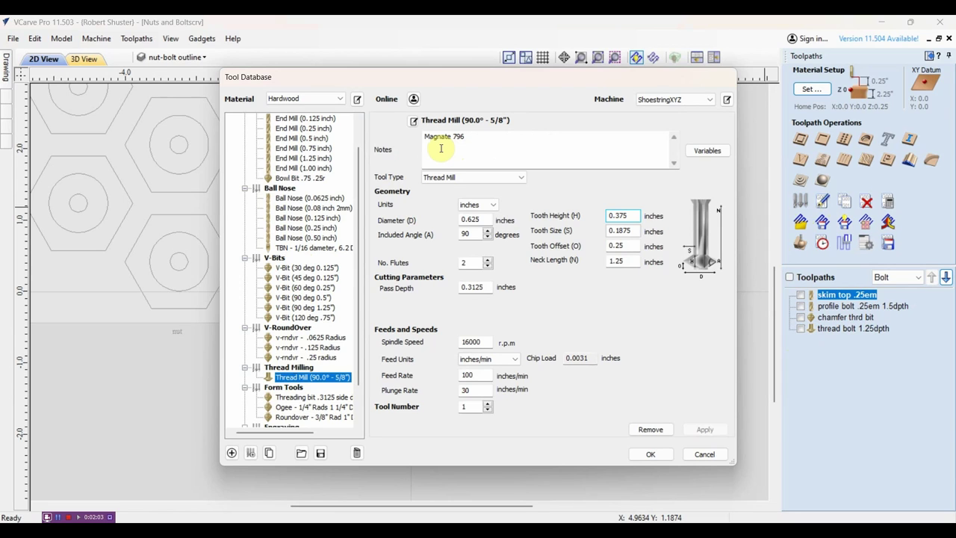
left_click(496, 145)
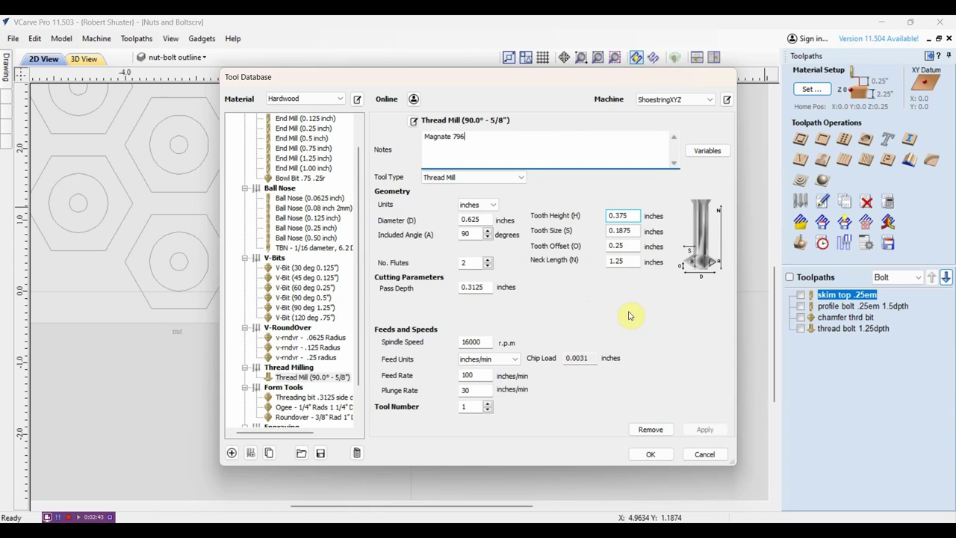
left_click(651, 454)
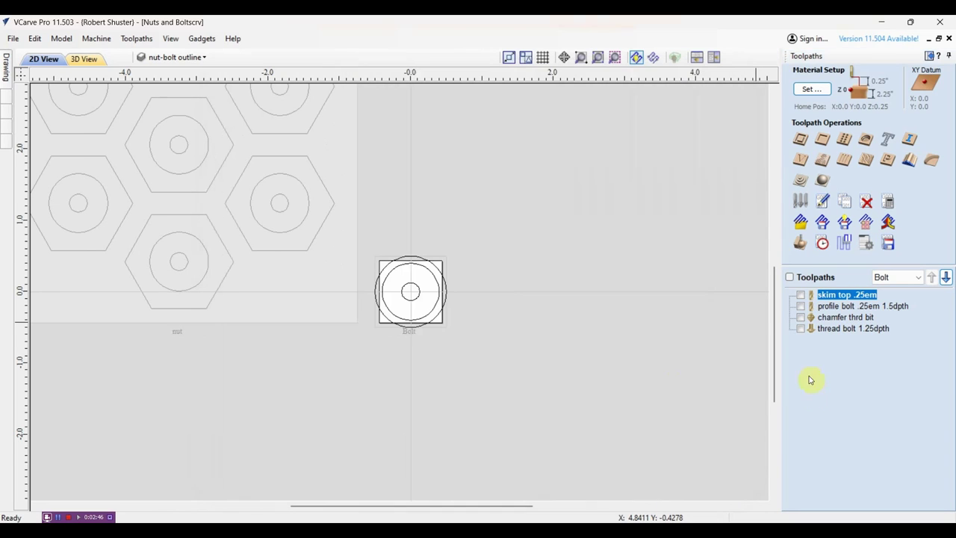
Step: Review the thread milling settings of the thread bolt 1.25dpth toolpath with the UTS3/4" pitch preset, and close it without recalculating
double_click(842, 330)
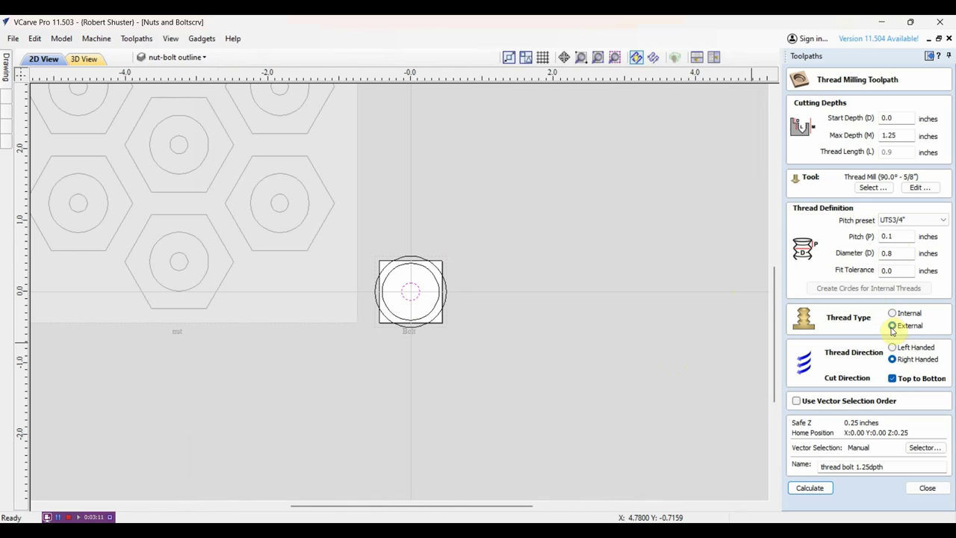
left_click(942, 221)
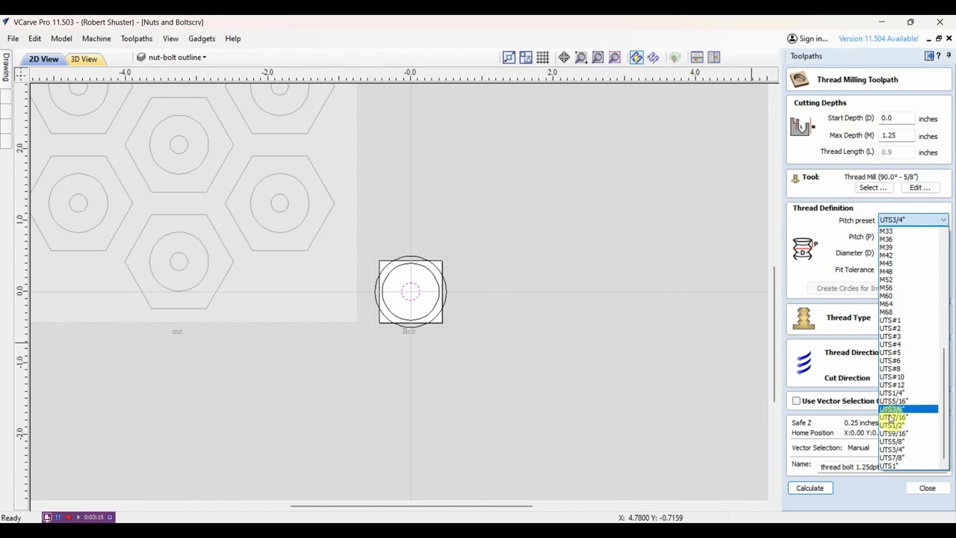
left_click(892, 449)
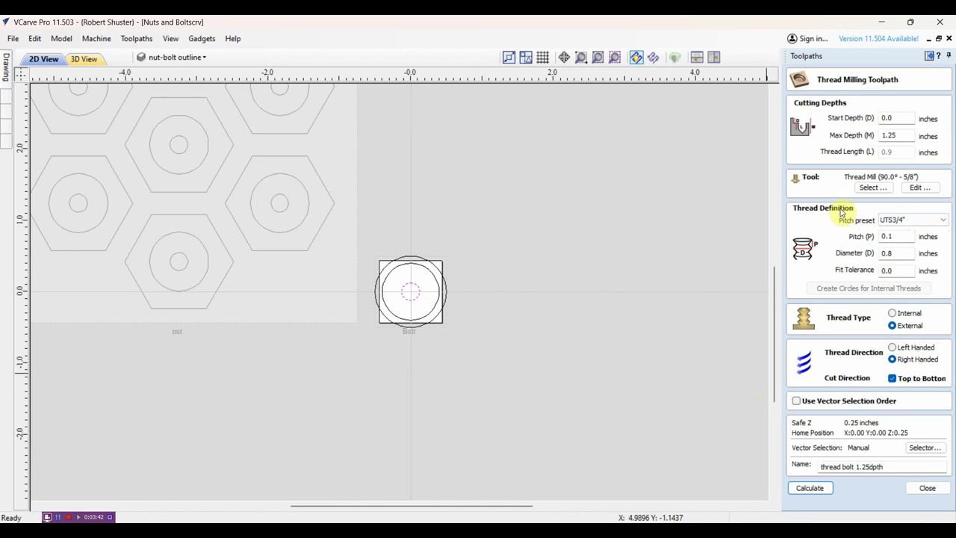
left_click(927, 489)
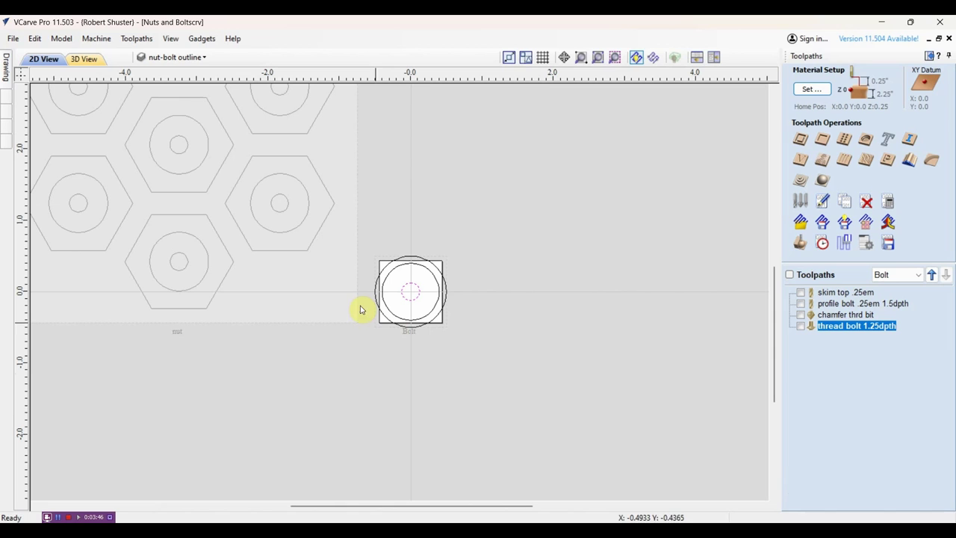
Step: Switch to the nut sheet and review the cutting depths and internal thread settings of the Thread nut 1.125dpth toolpath
left_click(317, 232)
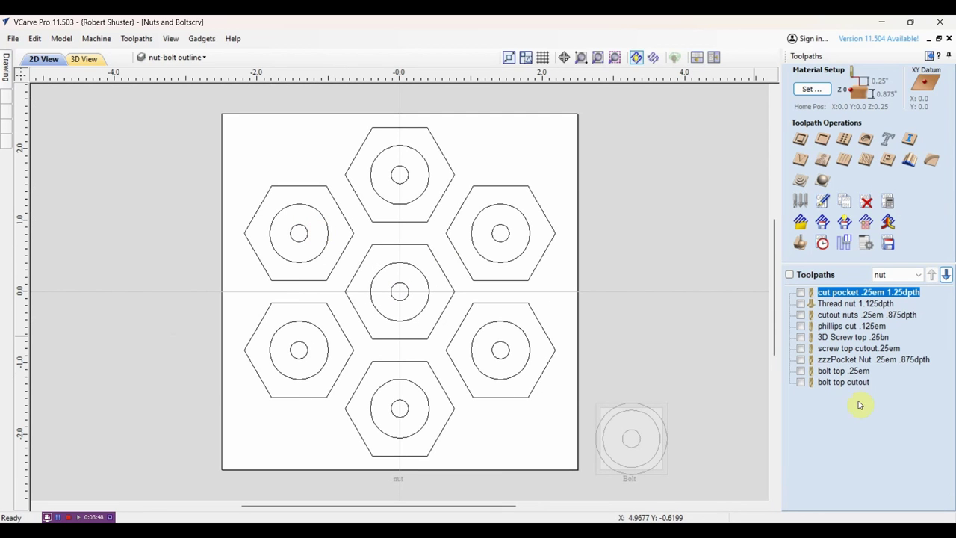
double_click(849, 305)
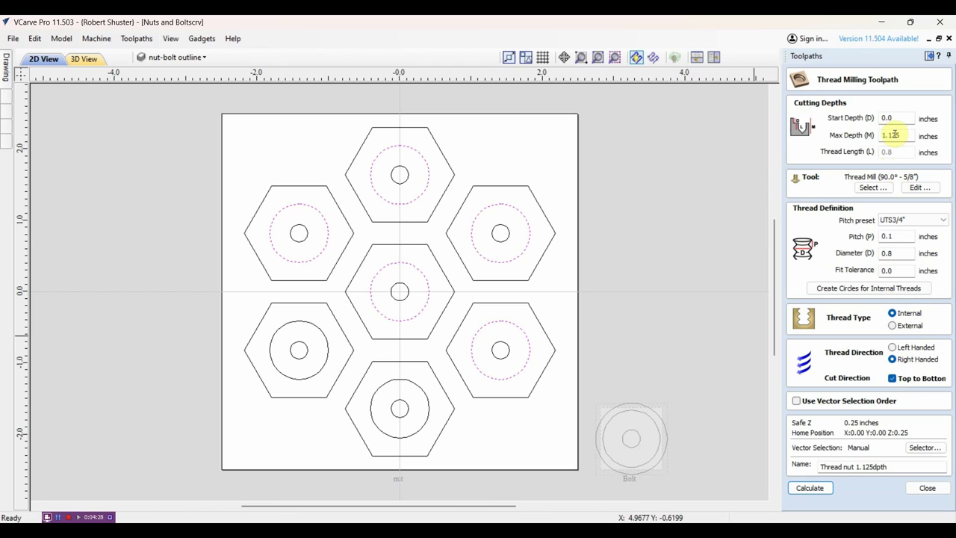
left_click(927, 489)
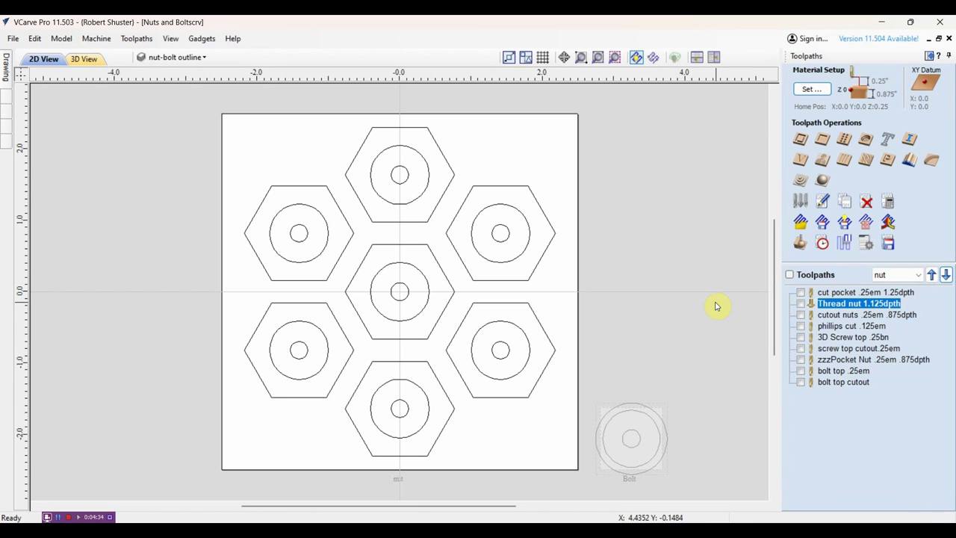